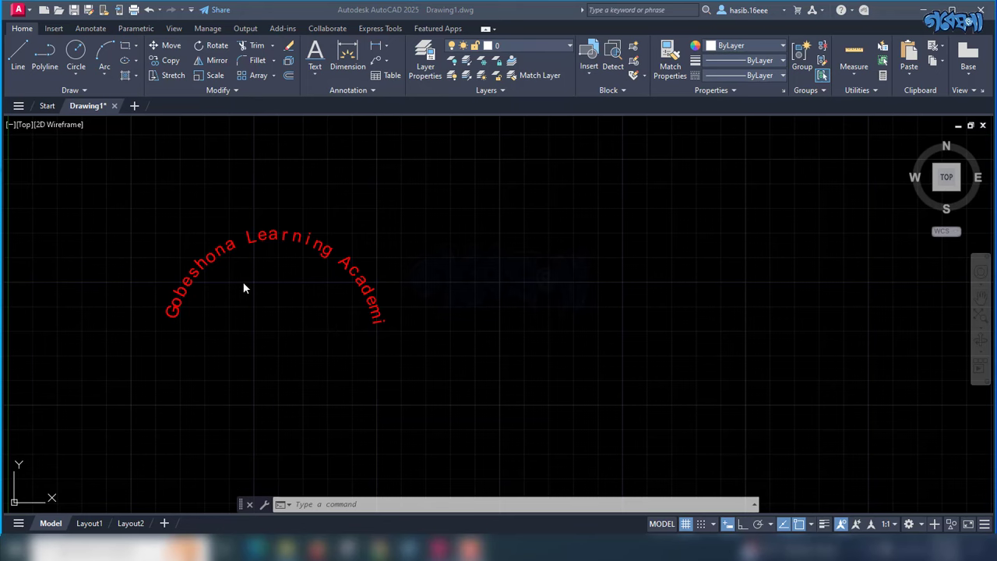
- Draw a three-point semicircular arc to the right of the red curved text
scroll(204, 274, up, 2)
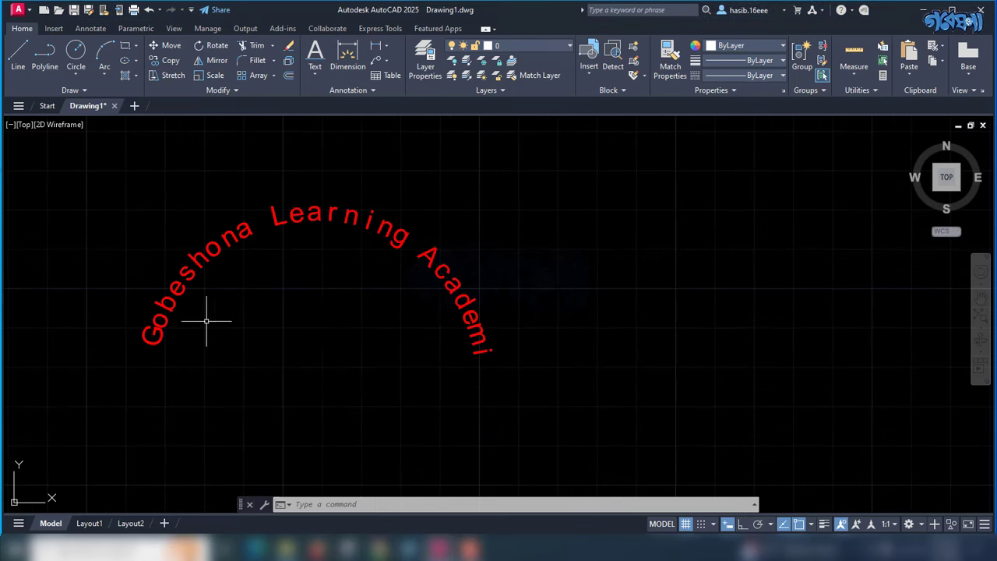
scroll(271, 290, down, 2)
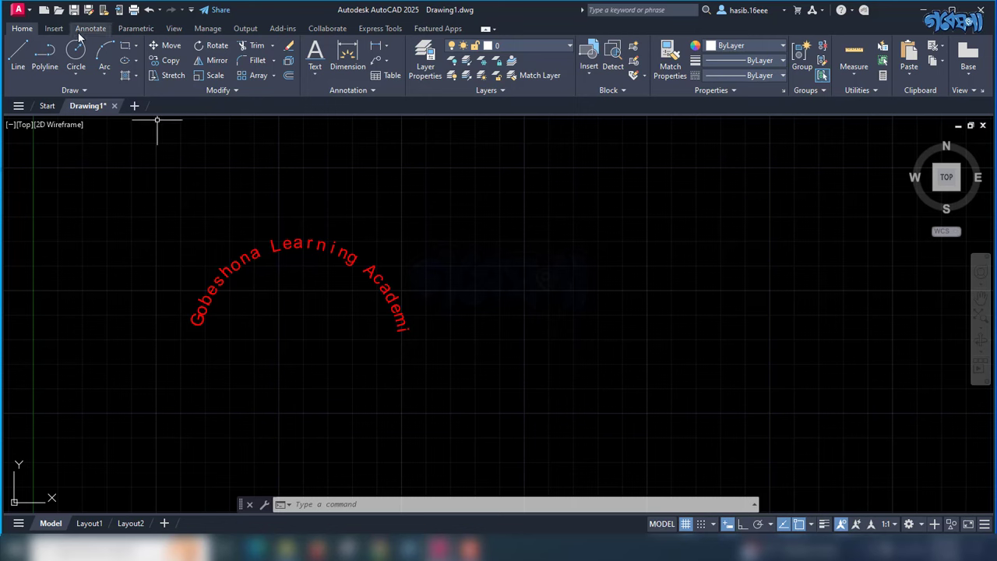
click(104, 55)
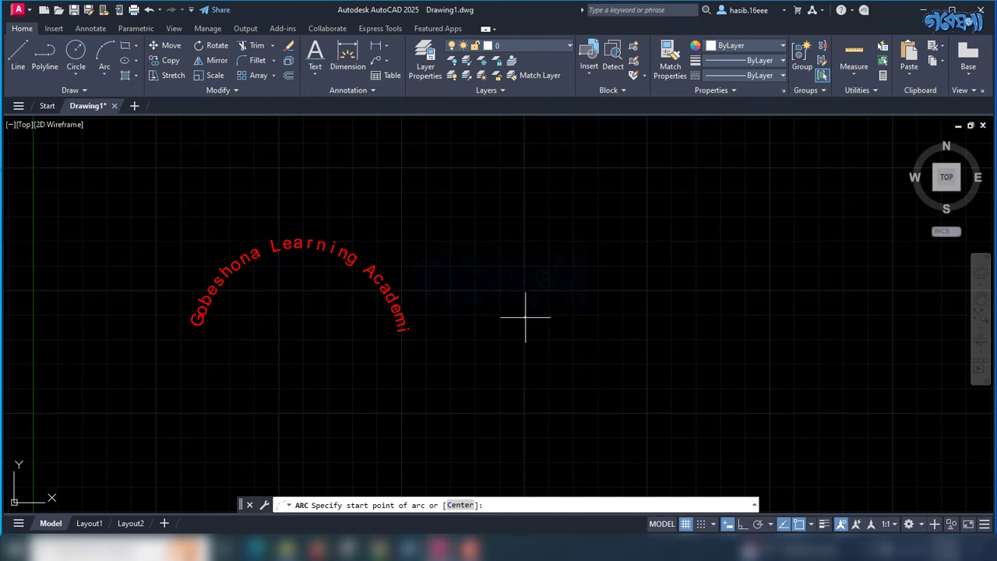
click(526, 316)
click(629, 227)
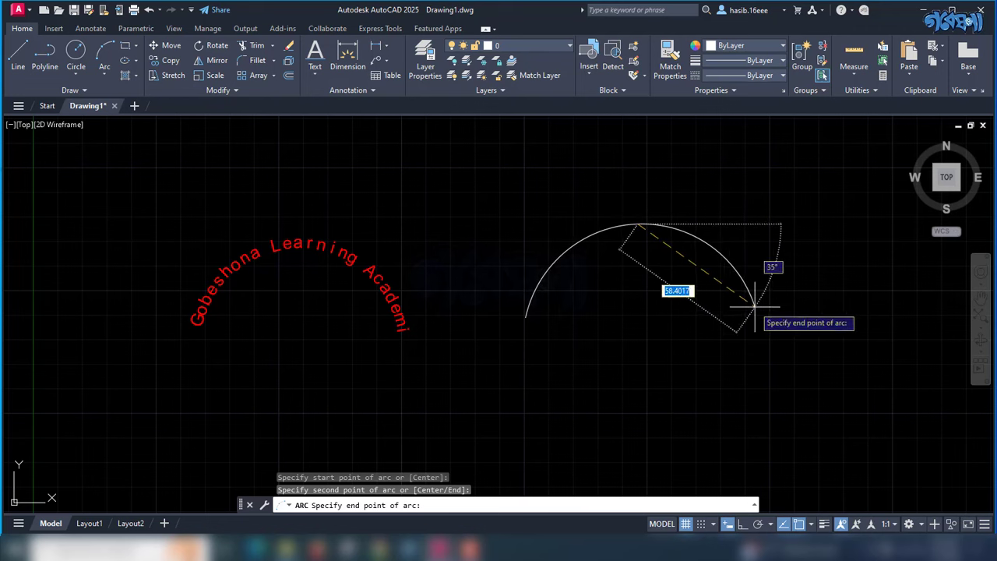
click(757, 314)
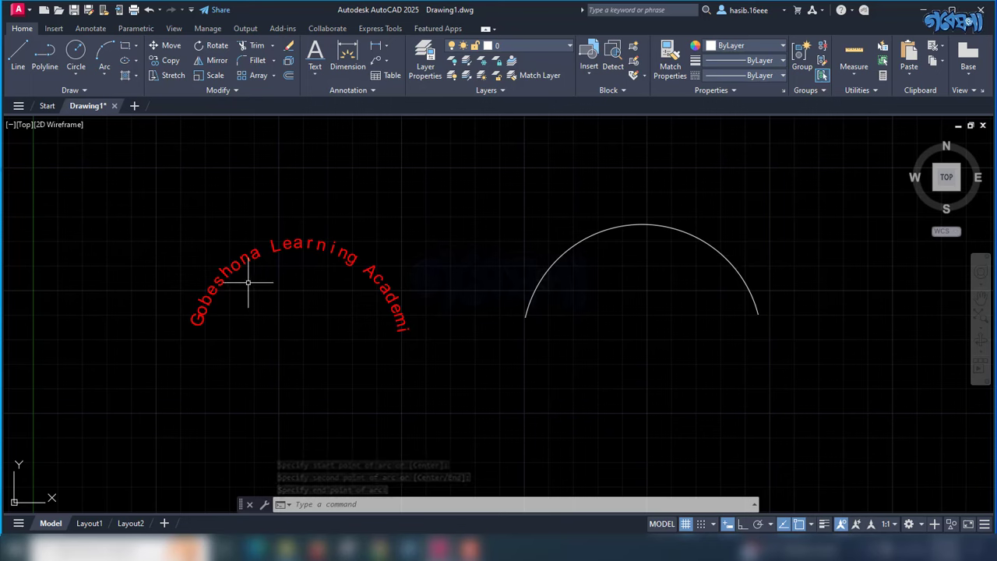
- Launch Arc Aligned text (ARCTEXT) from Express Tools and pick the new arc
click(380, 29)
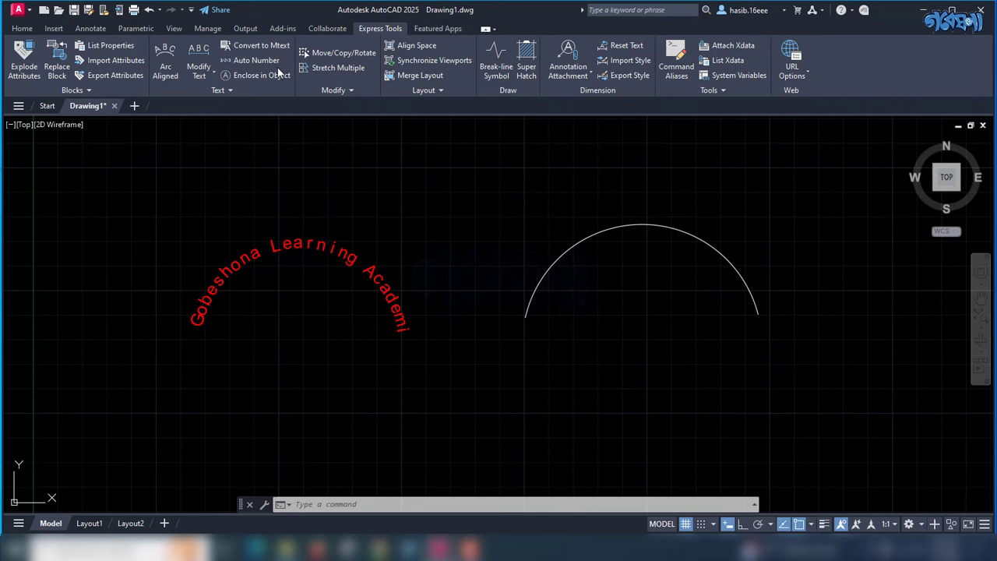
click(163, 64)
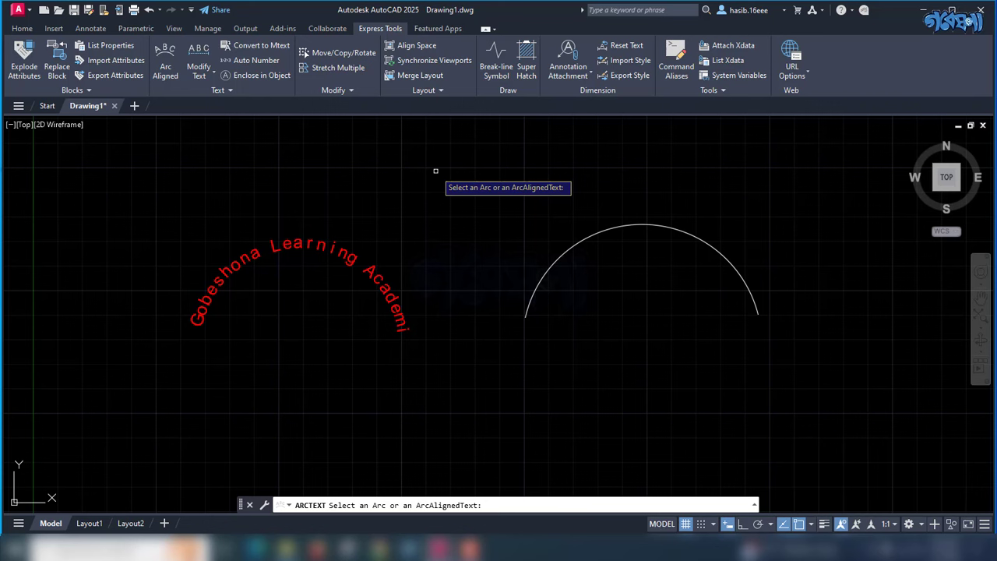
click(612, 225)
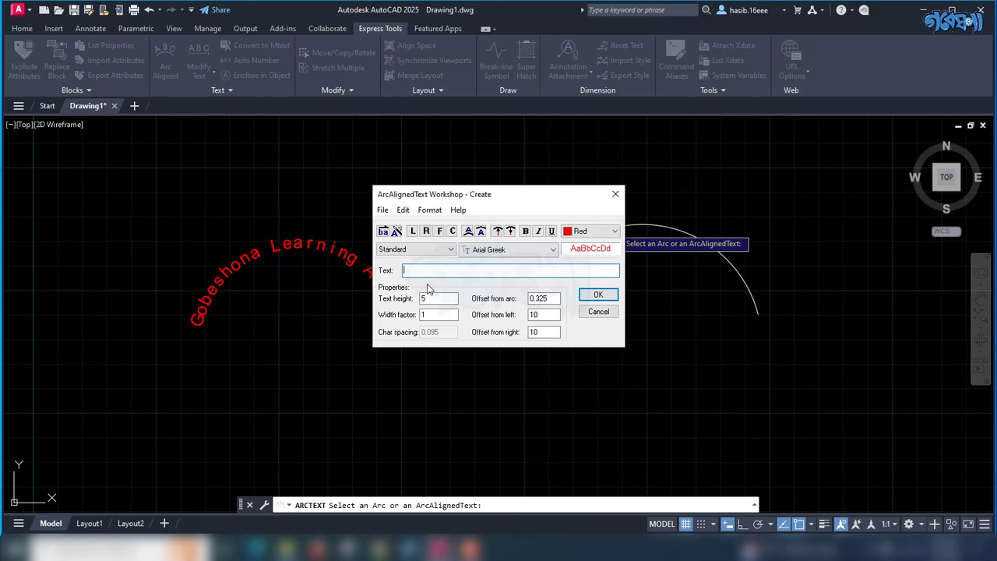
- Keep the Standard text style and choose Bodoni MT as the arc text font
click(433, 250)
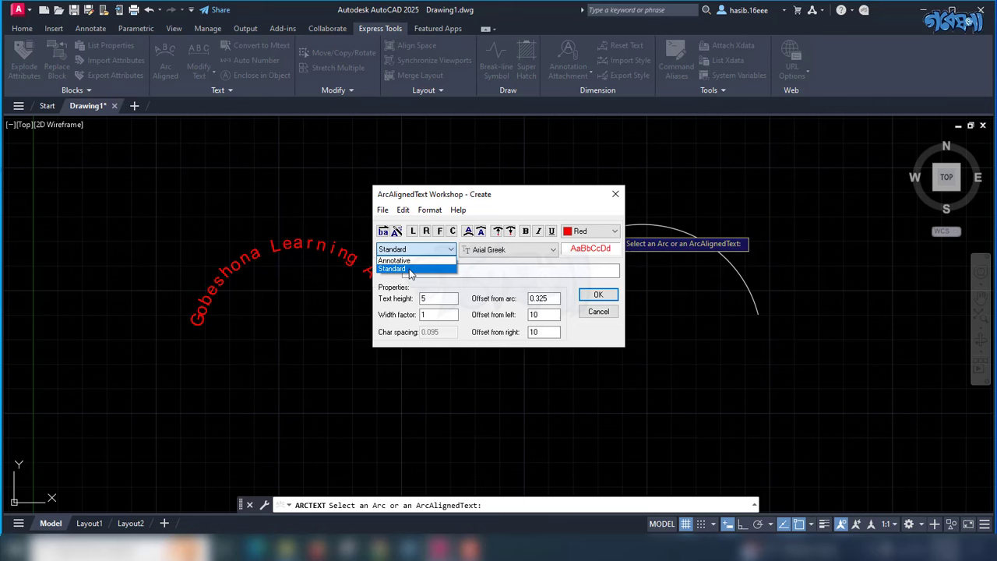
click(409, 270)
click(545, 249)
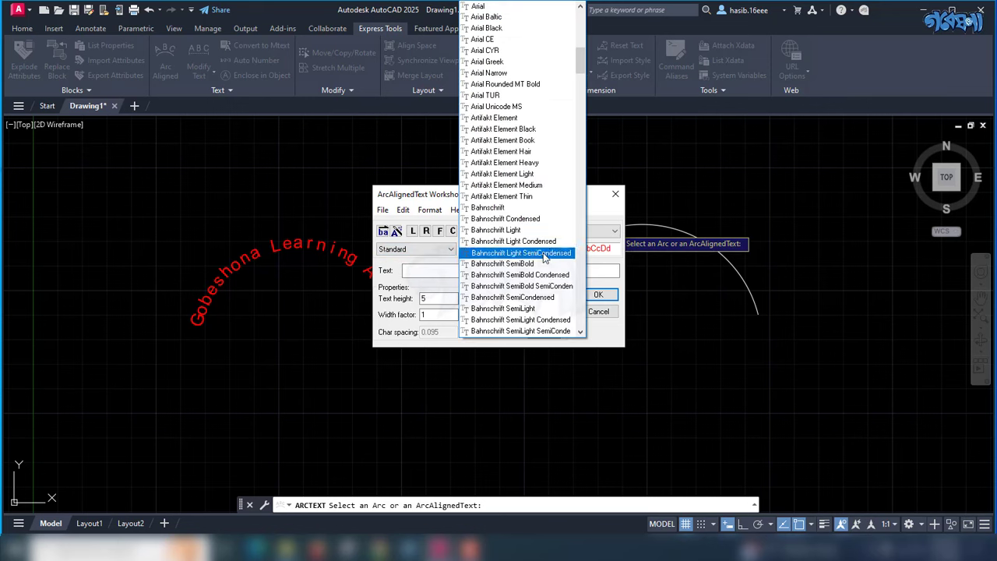
scroll(517, 226, down, 1)
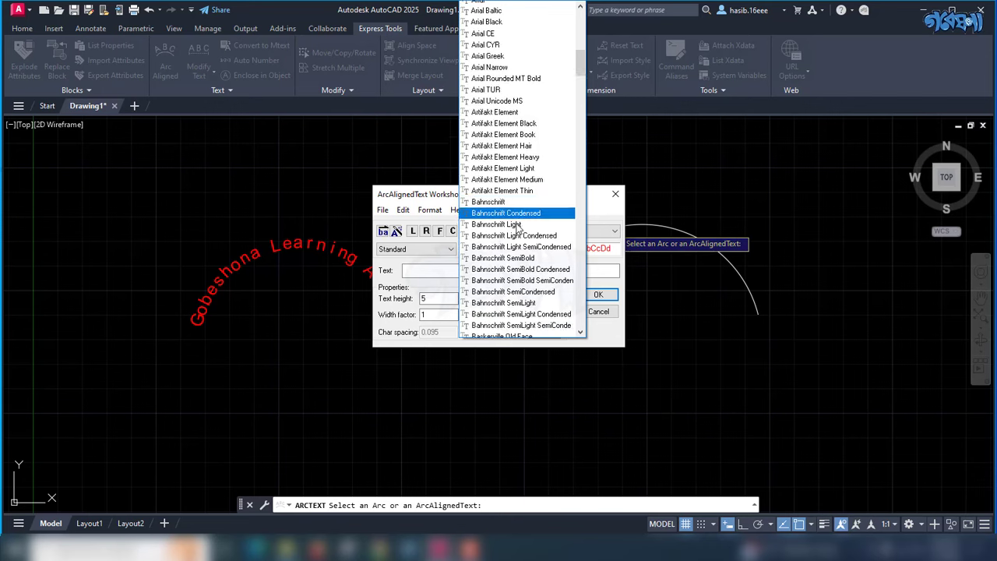
scroll(517, 227, down, 3)
scroll(514, 241, down, 1)
scroll(508, 253, down, 1)
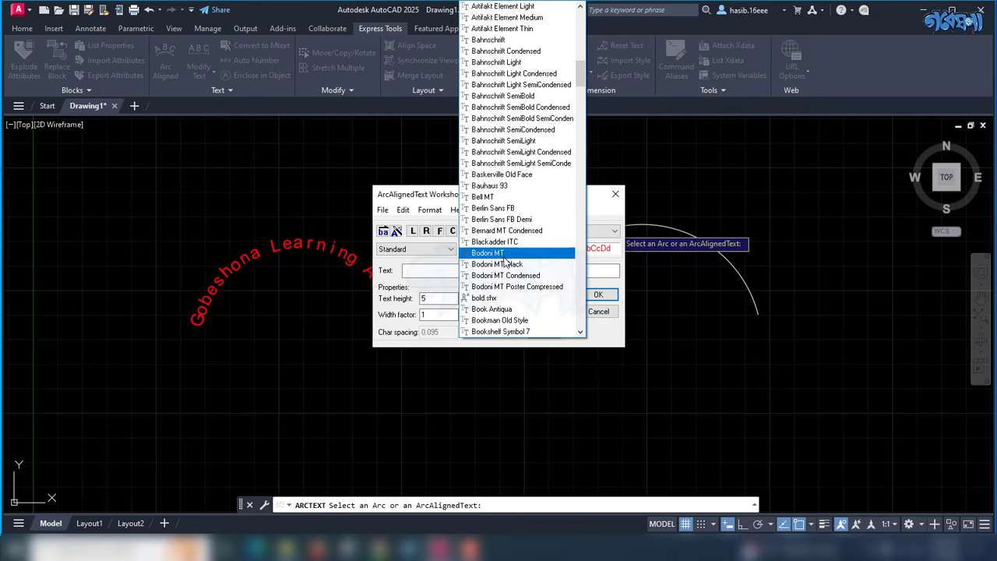
click(505, 254)
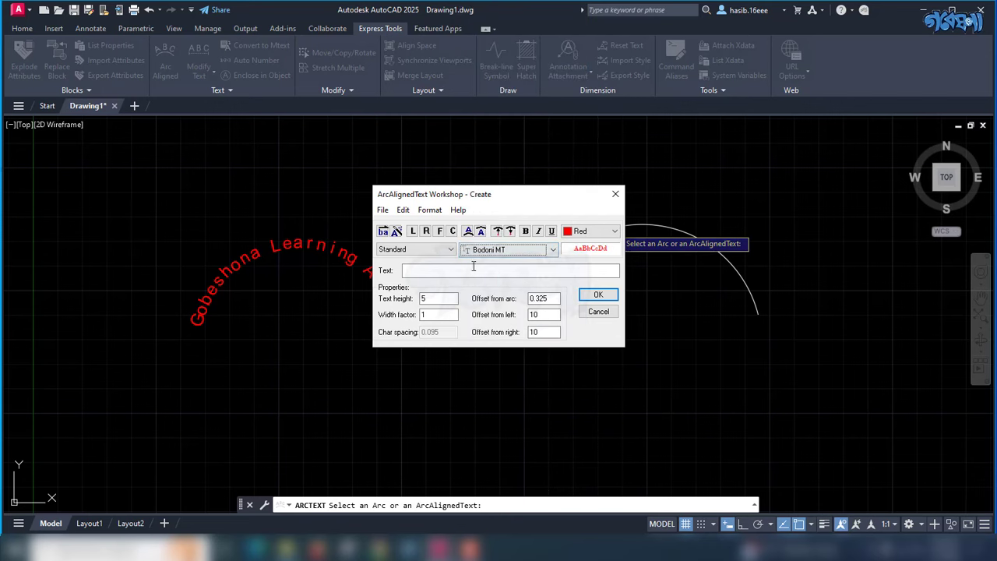
- Try blue and green for the arc text colour, then settle on Yellow
click(590, 231)
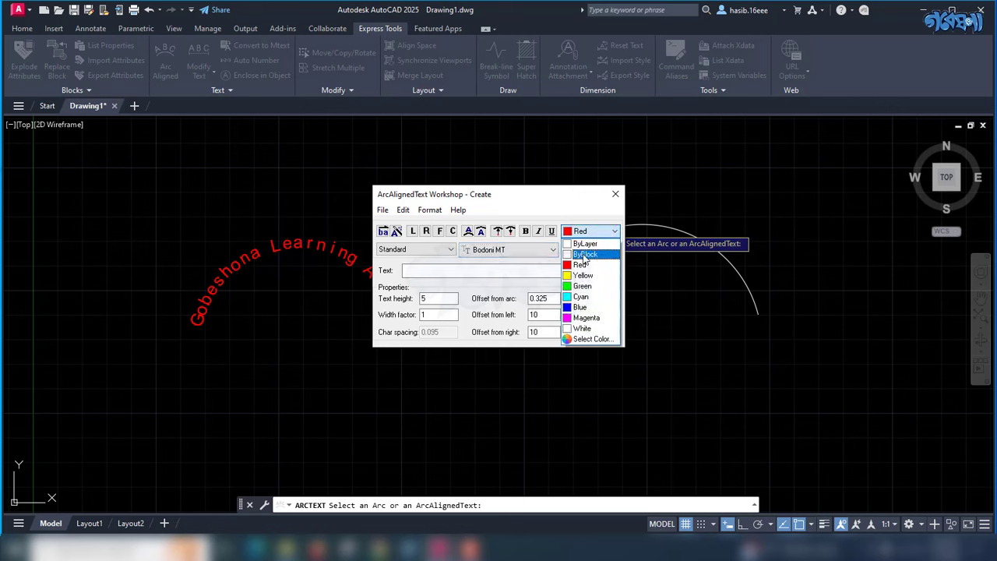
click(582, 307)
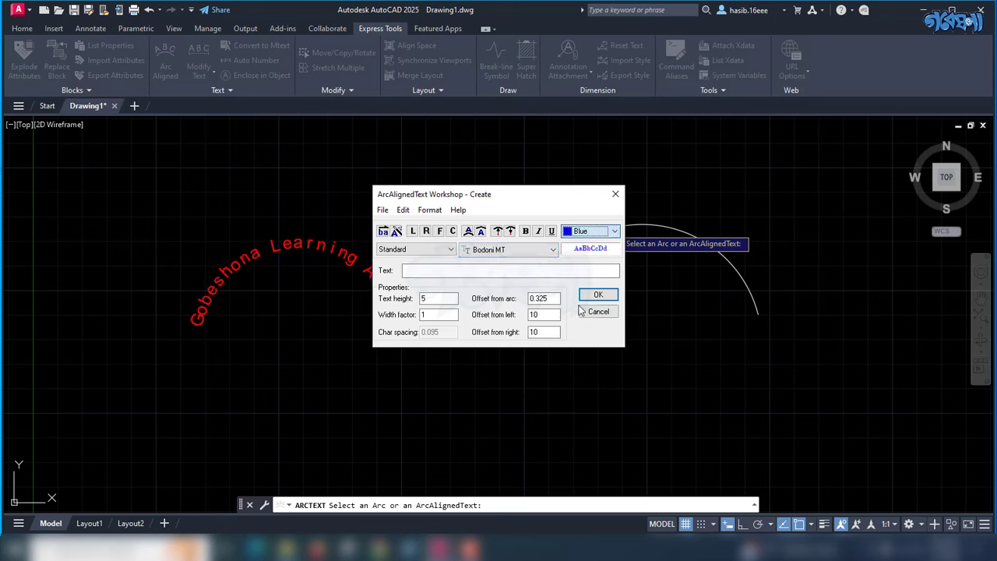
click(615, 231)
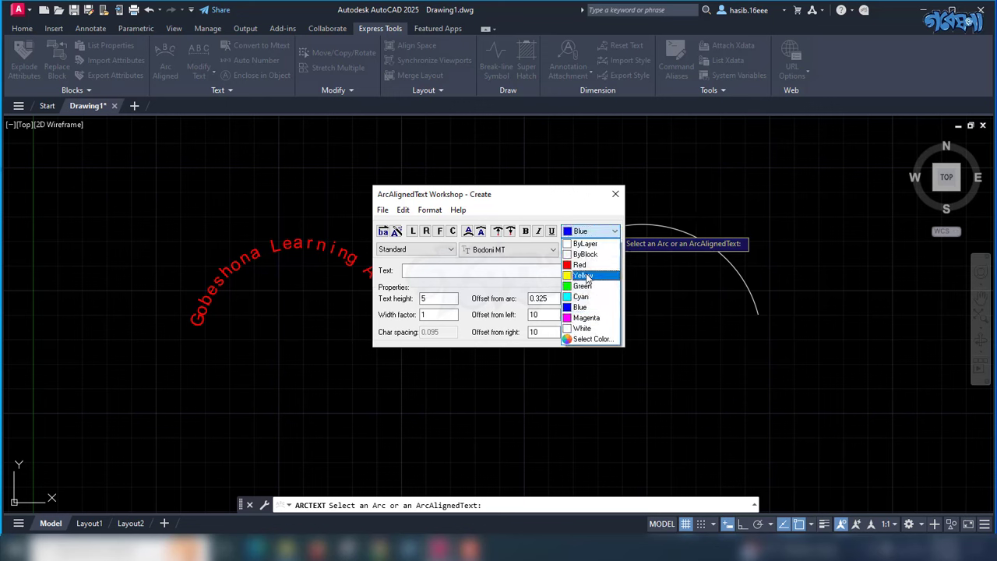
click(585, 276)
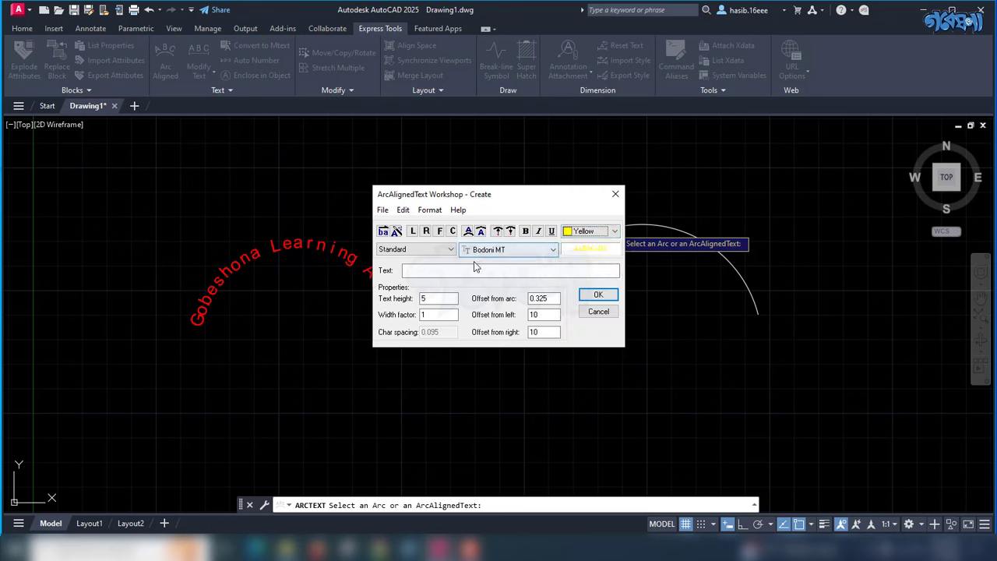
click(415, 273)
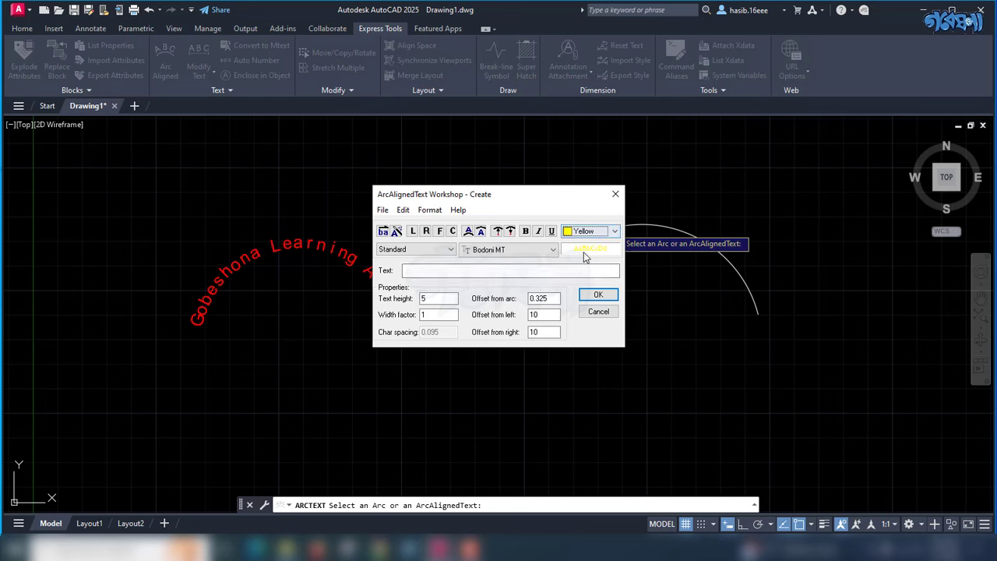
click(615, 232)
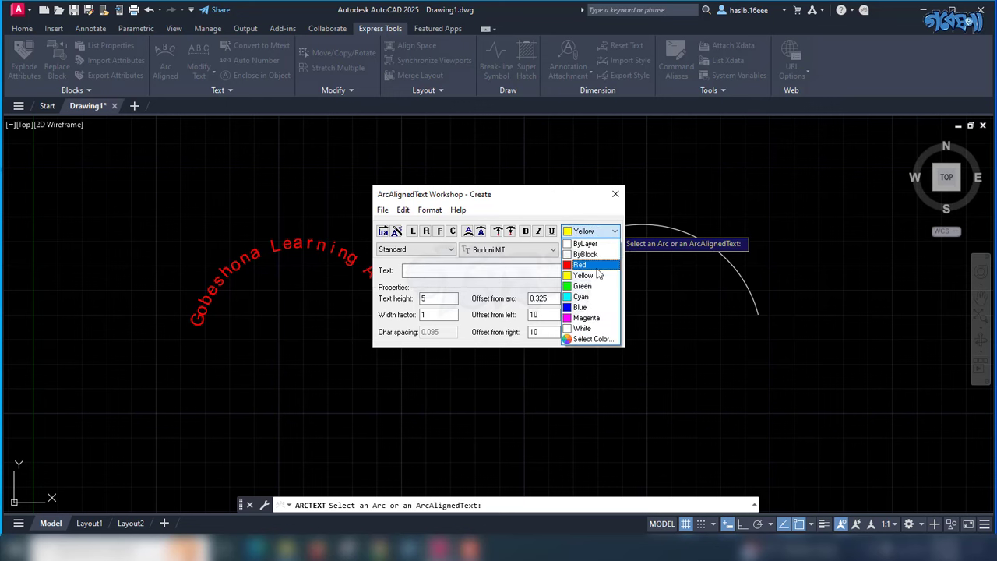
click(591, 286)
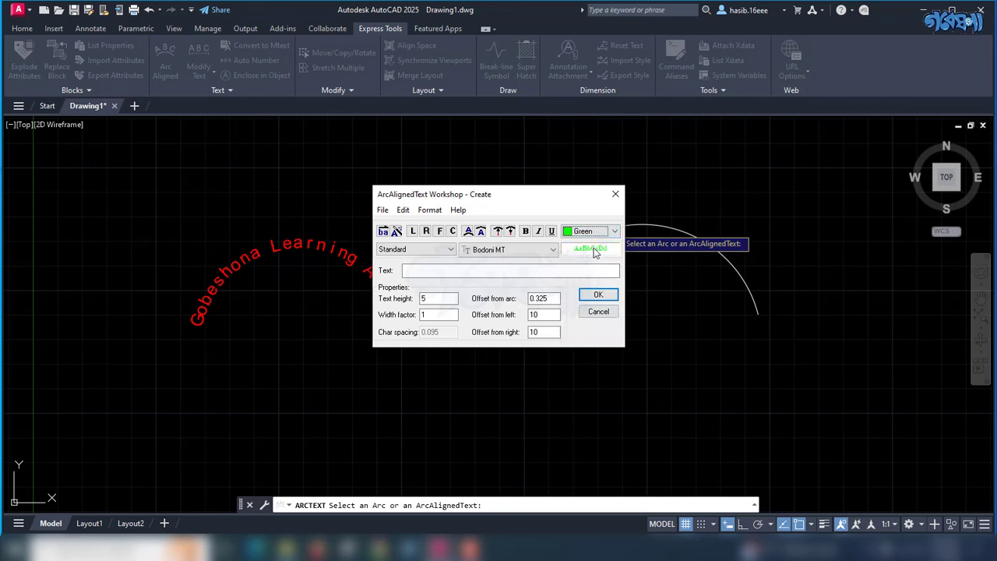
click(614, 231)
click(596, 273)
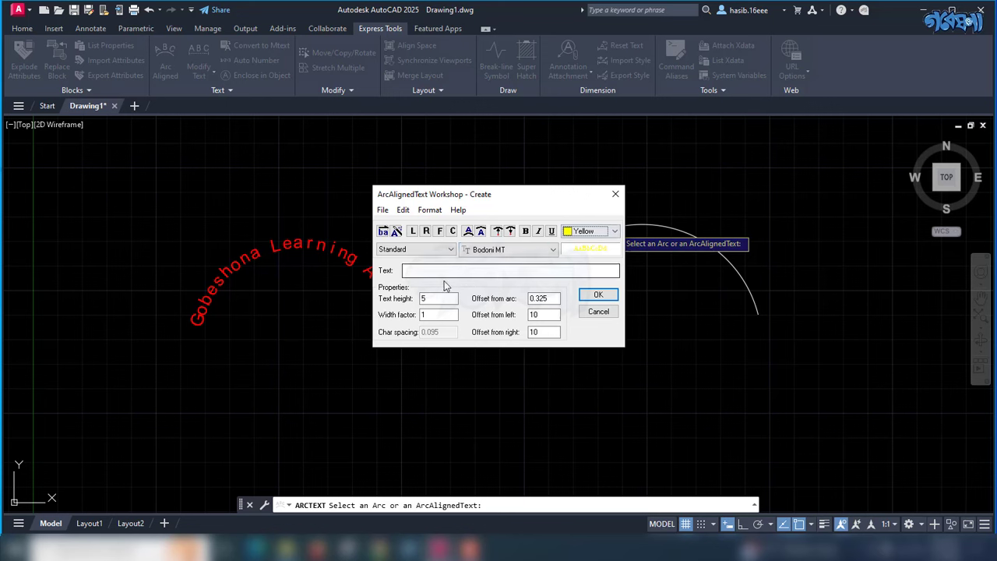
click(409, 272)
text(Gobes)
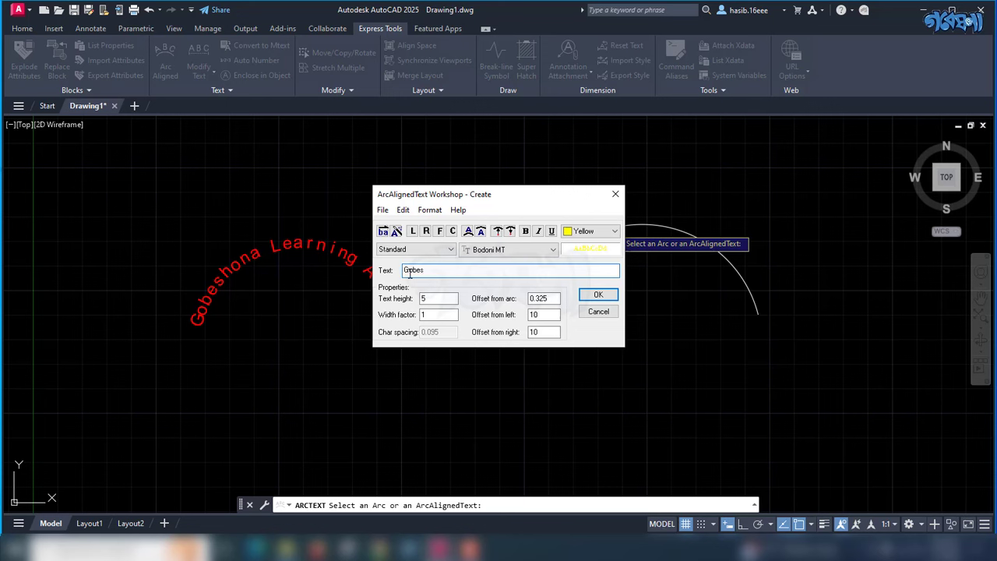
- Enter 'Gobeshona Learning Academi' as the arc text wording
text(hona Learning Academi)
- Keep text height 5 and change the left and right offsets from 10 to 0
double_click(438, 298)
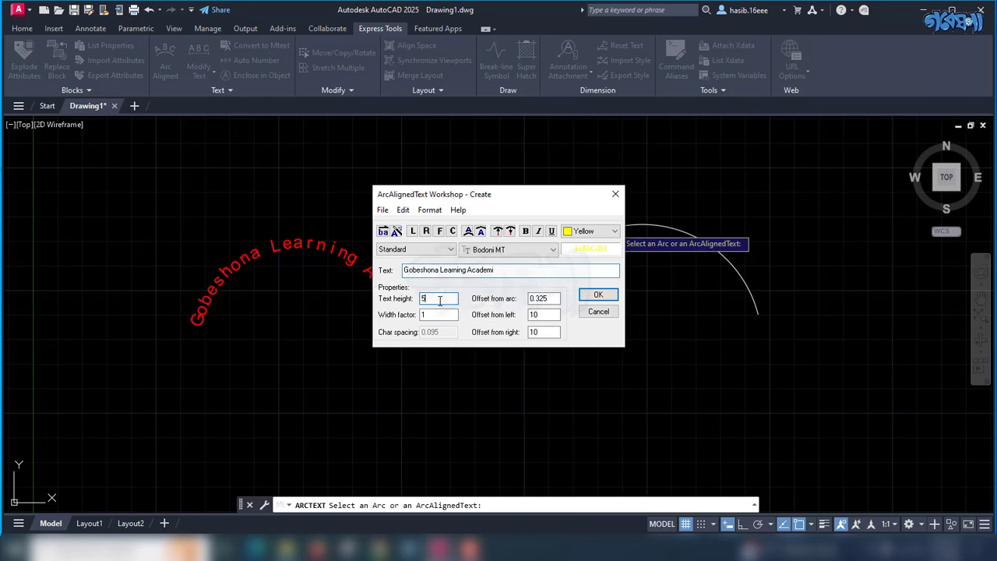
click(432, 299)
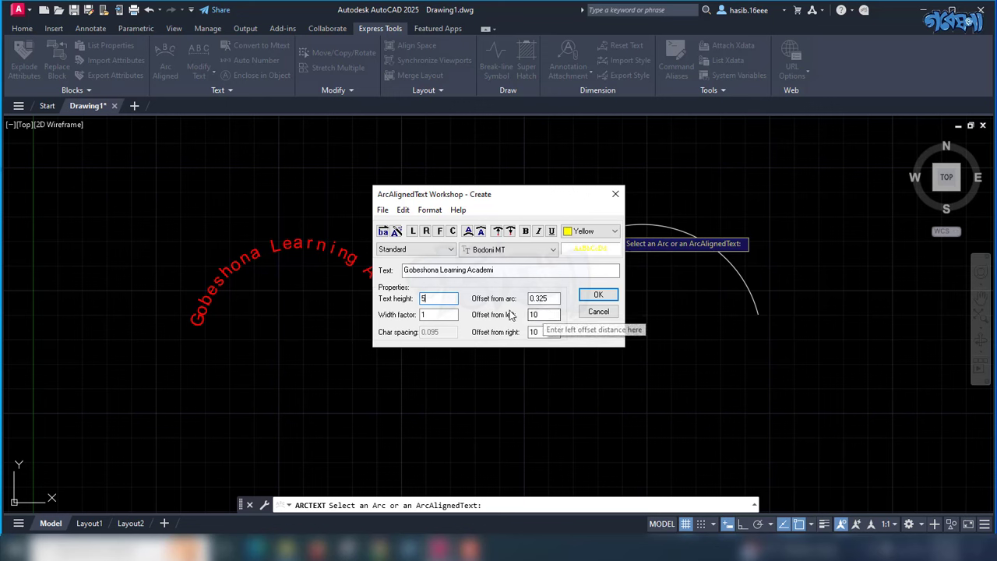
click(545, 314)
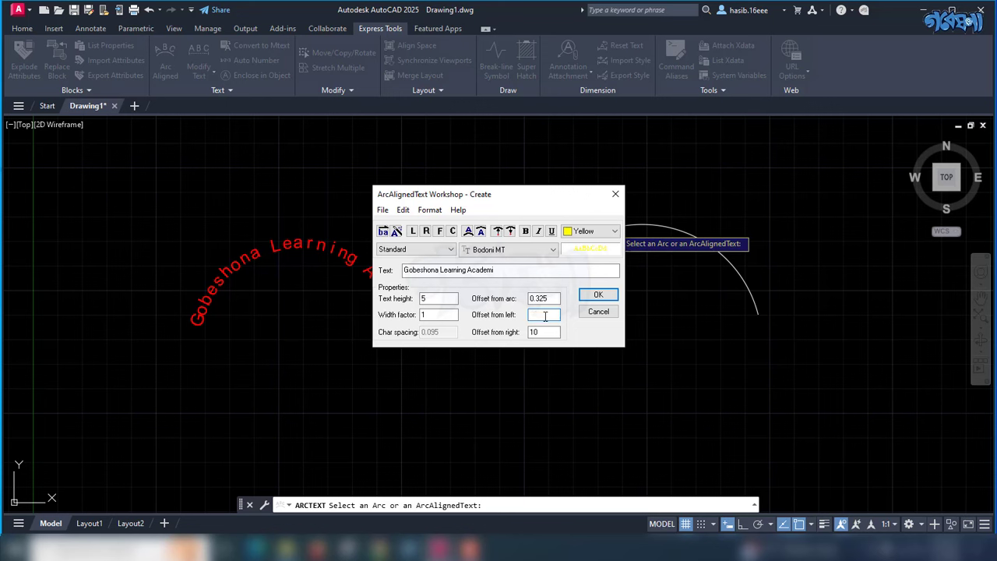
text(0)
click(543, 332)
text(0)
- Place the text on the arc and open Properties for the yellow arc text
click(596, 294)
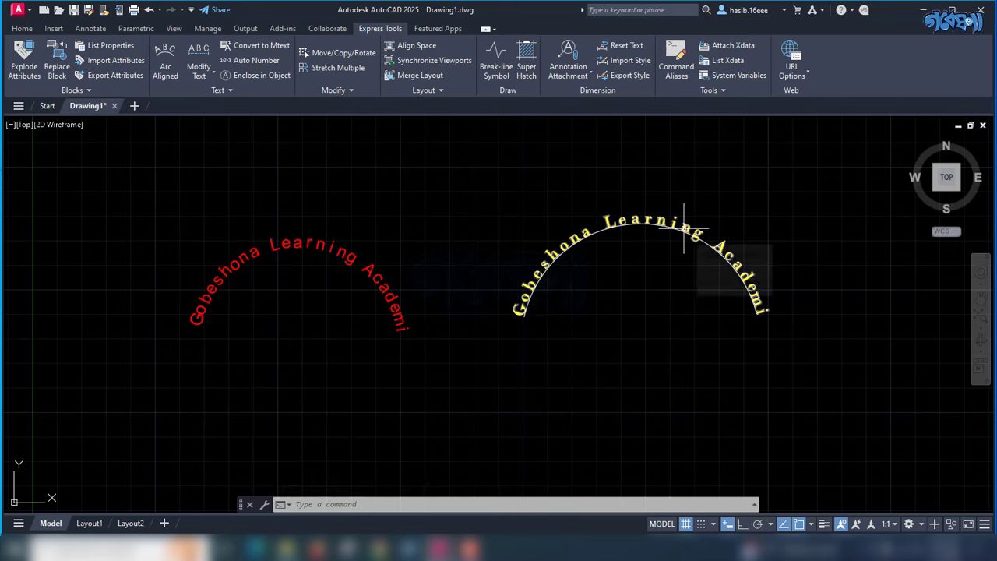
click(683, 228)
double_click(684, 228)
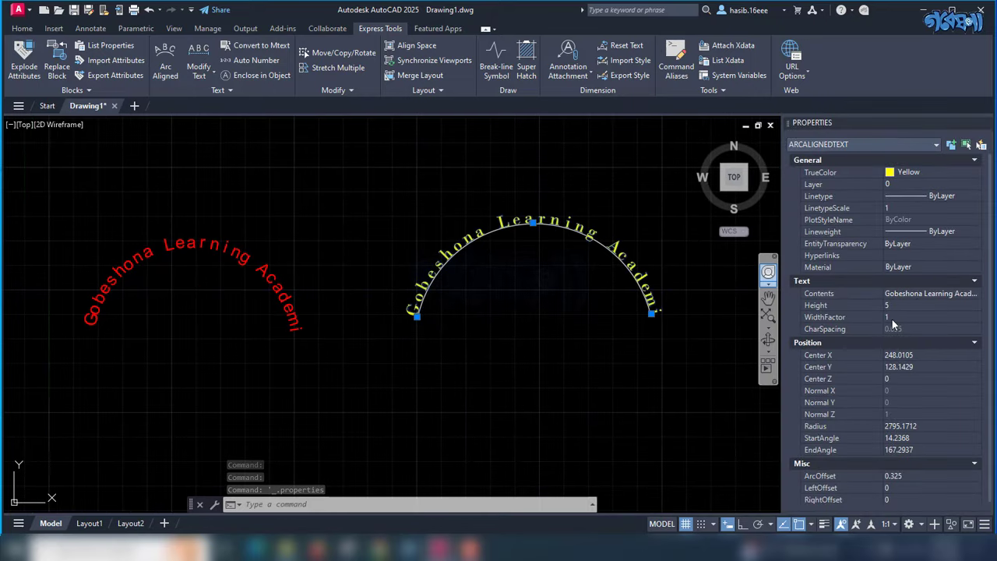
- Try a width factor of 0.5, then restore it to 1
click(894, 316)
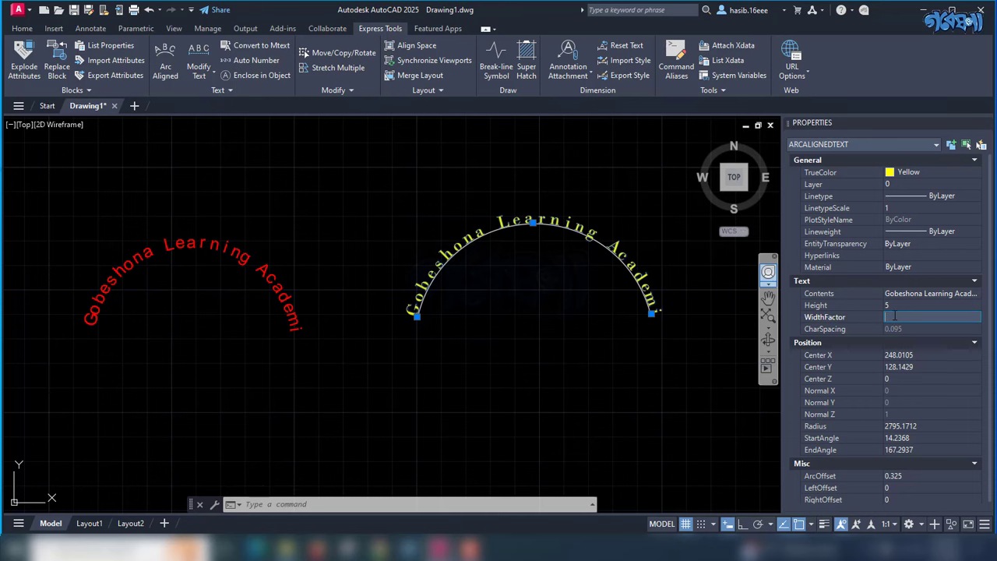
text(0.5)
key(Return)
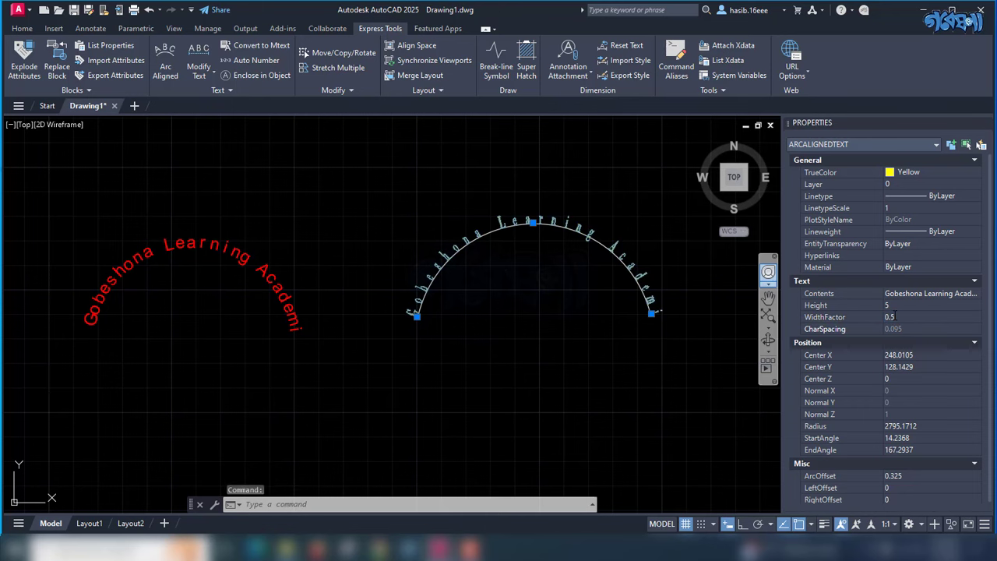
scroll(432, 274, up, 4)
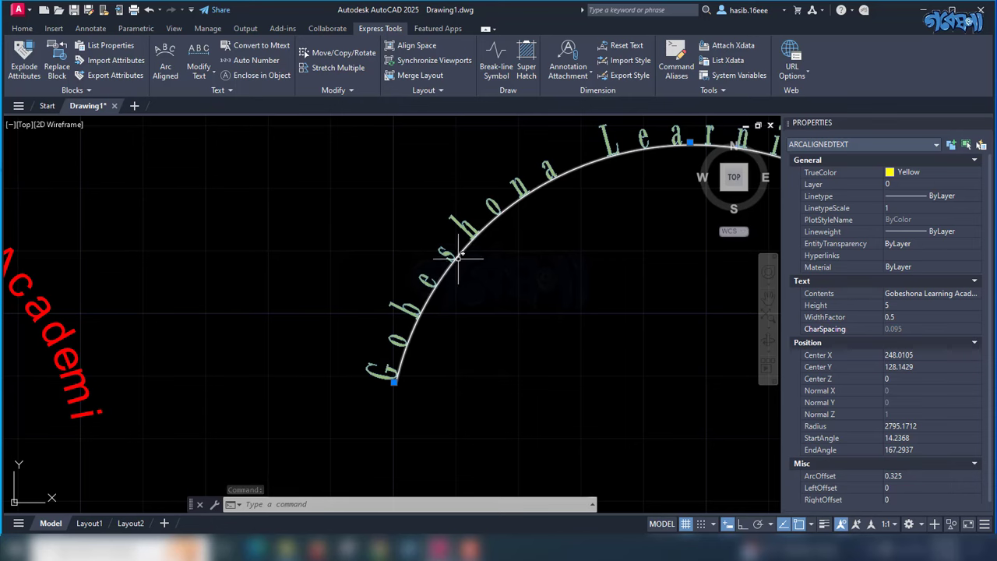
scroll(457, 255, down, 2)
scroll(457, 256, down, 2)
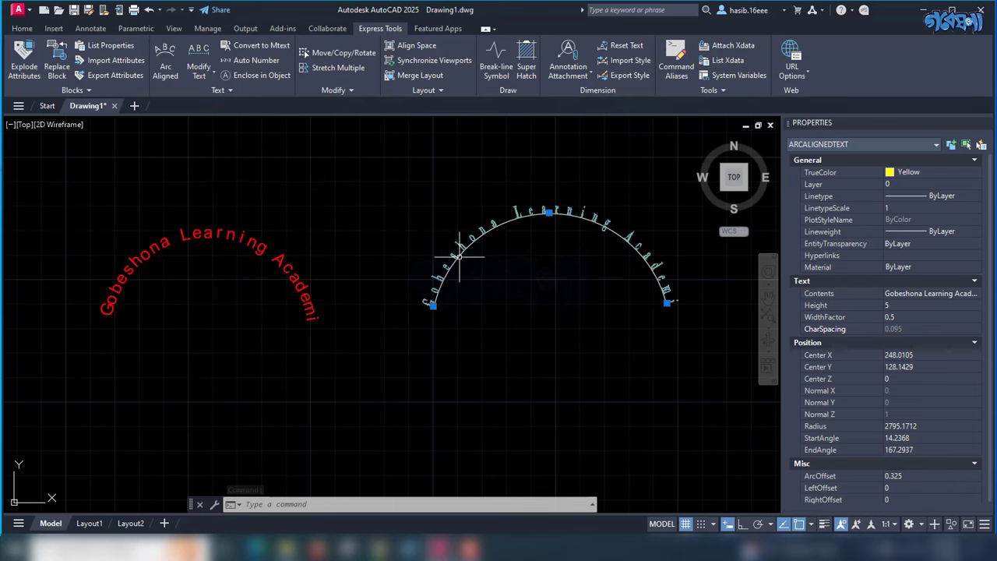
click(899, 316)
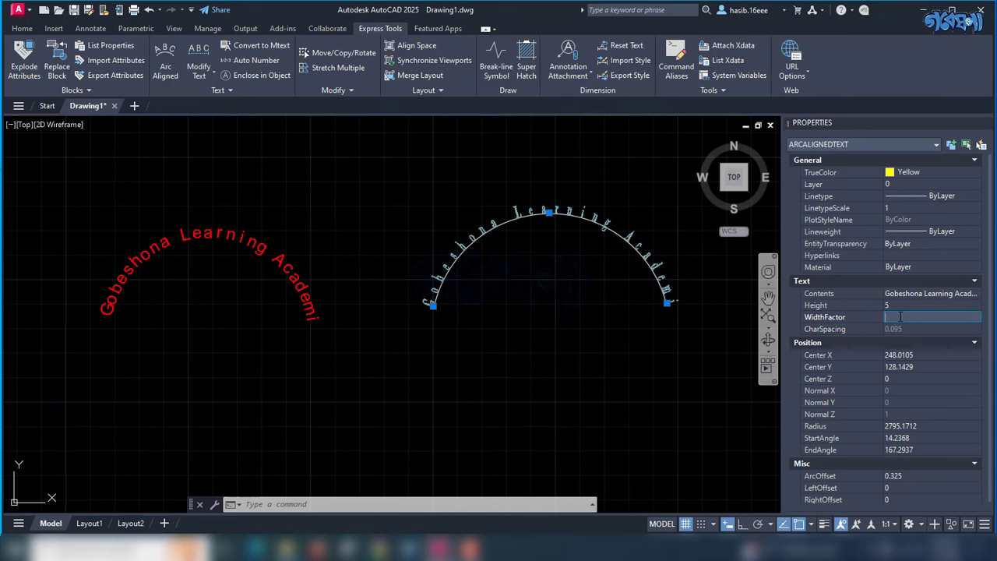
text(1)
key(Return)
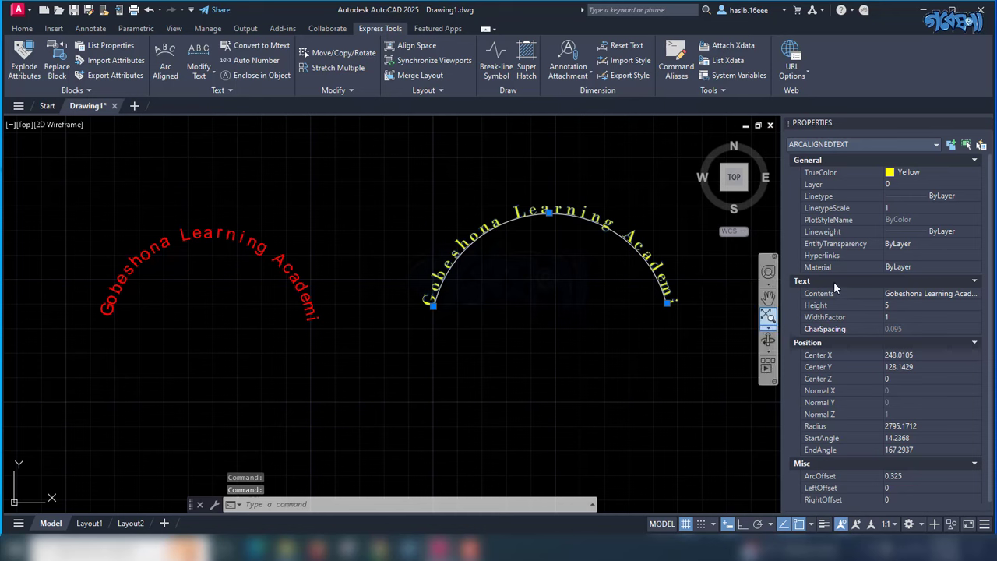
scroll(891, 376, down, 1)
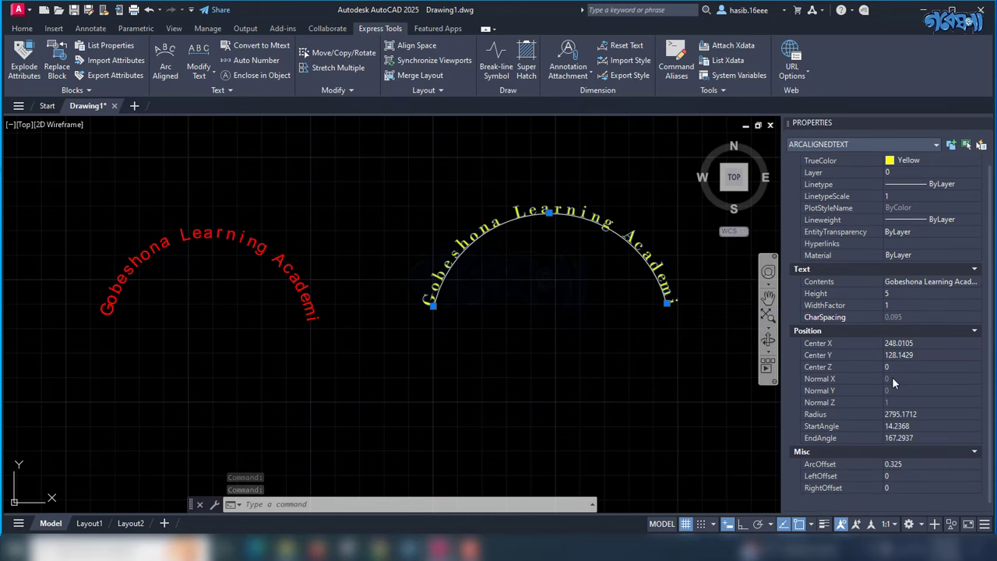
- Change the arc offset from 0.325 to 0.5, test 3, then return it to 0.5
click(910, 463)
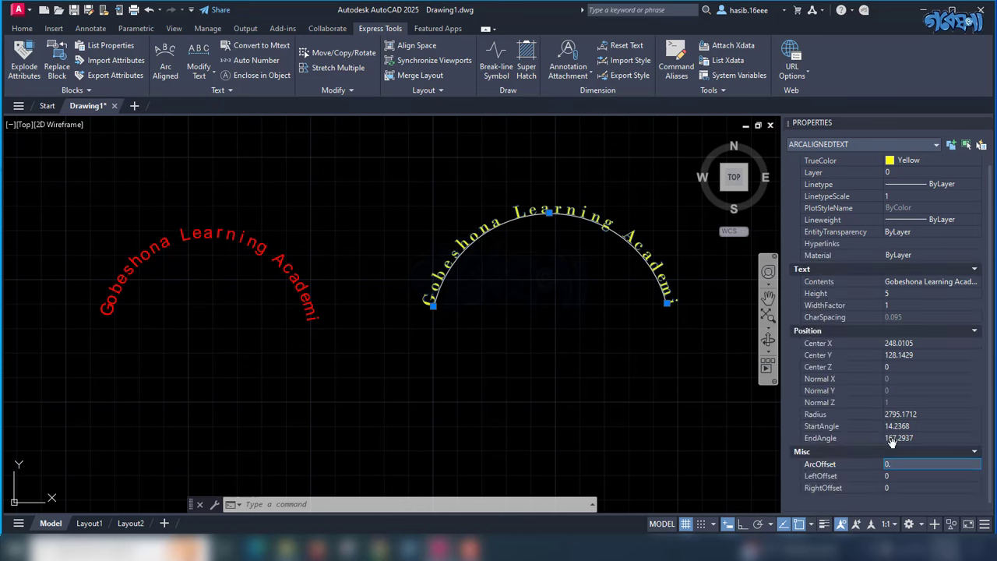
text(5)
key(Return)
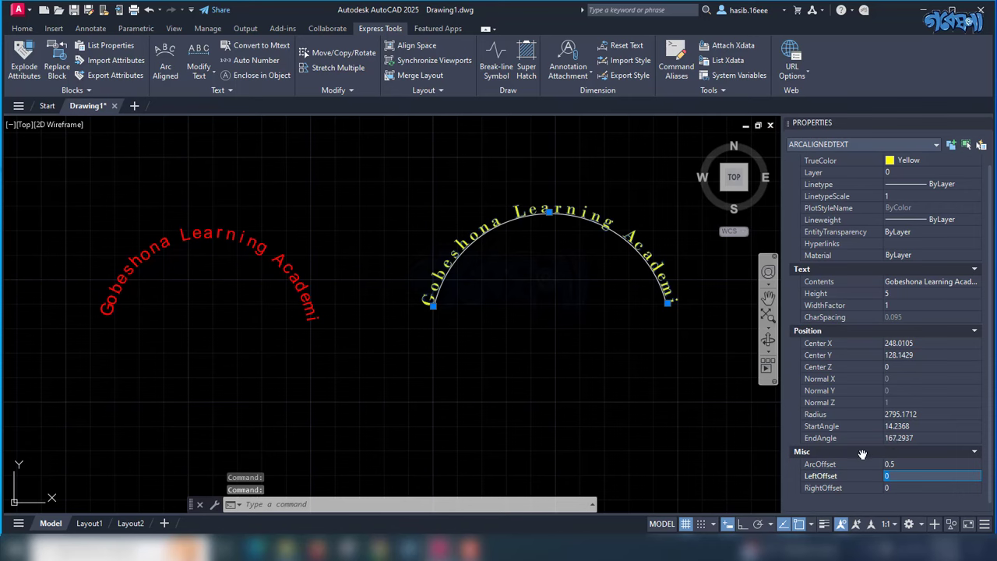
scroll(476, 231, up, 4)
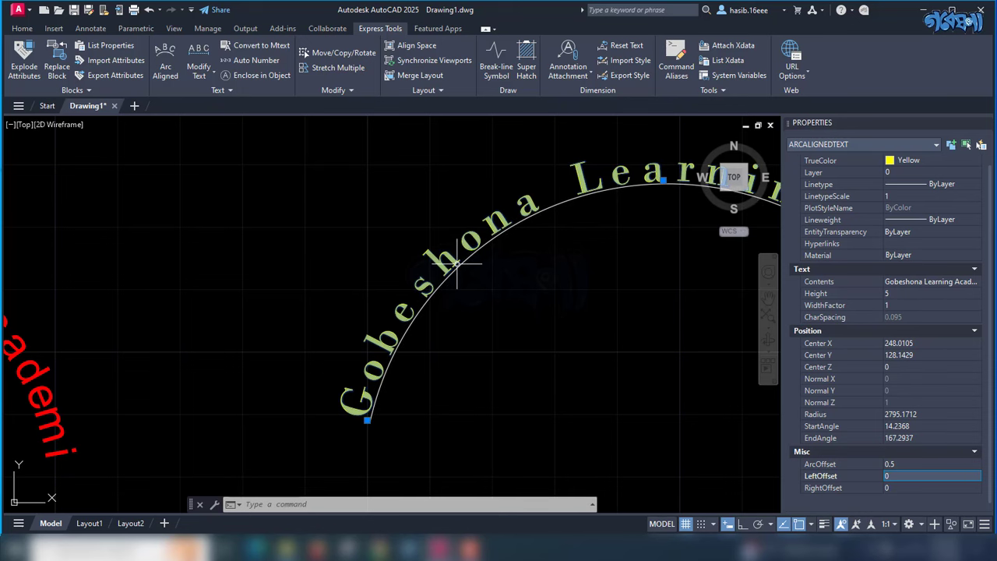
scroll(459, 267, down, 2)
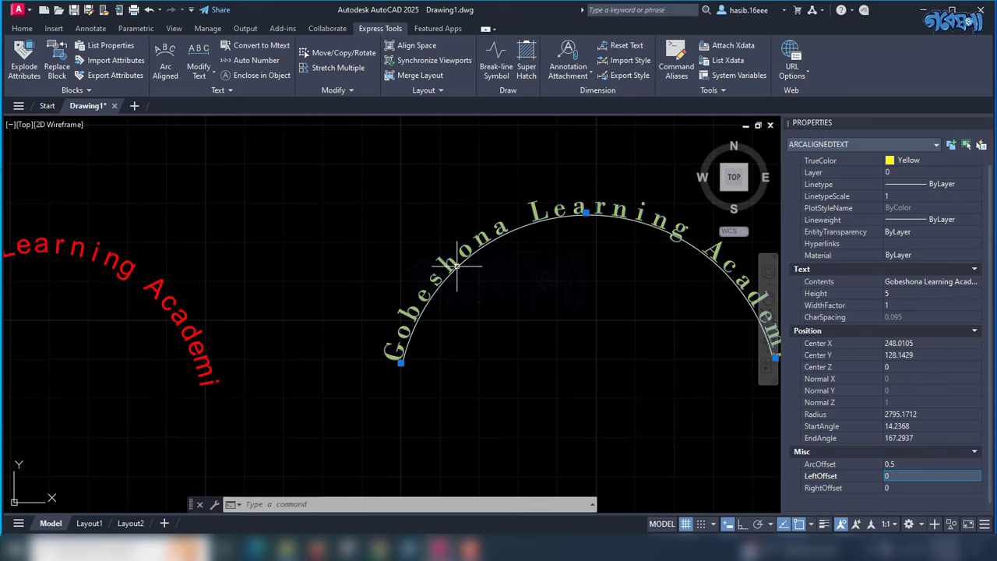
click(901, 463)
text(3)
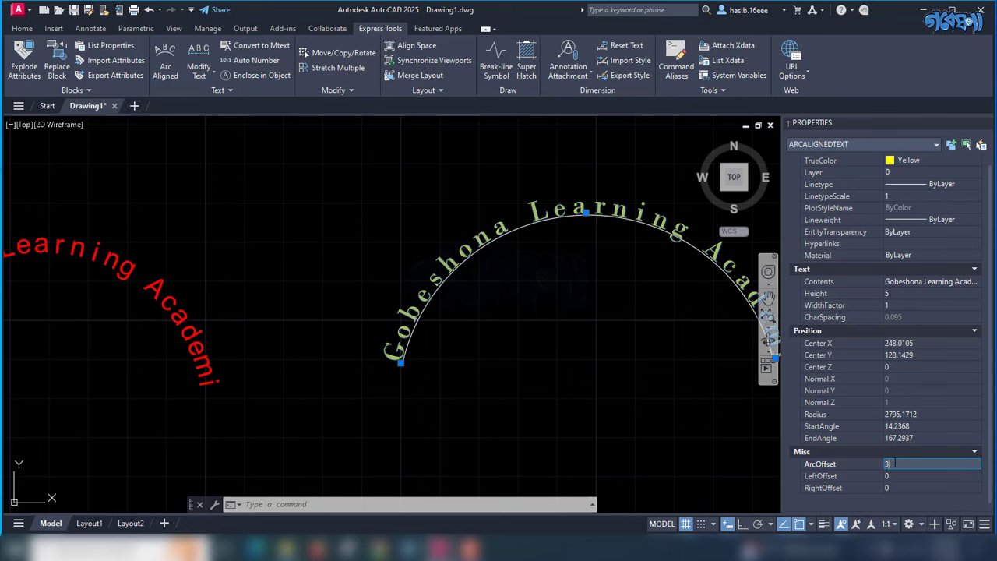
click(895, 475)
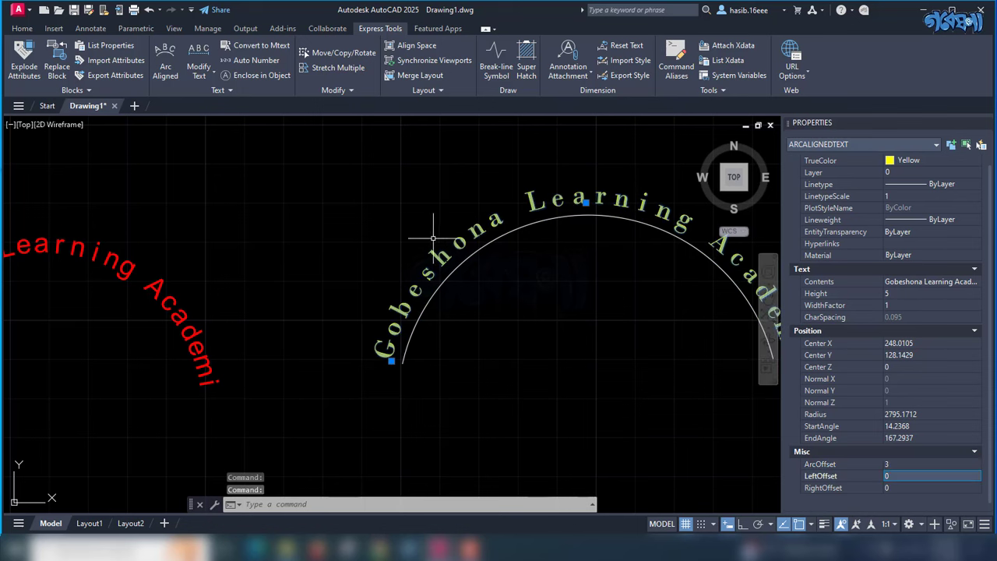
click(902, 464)
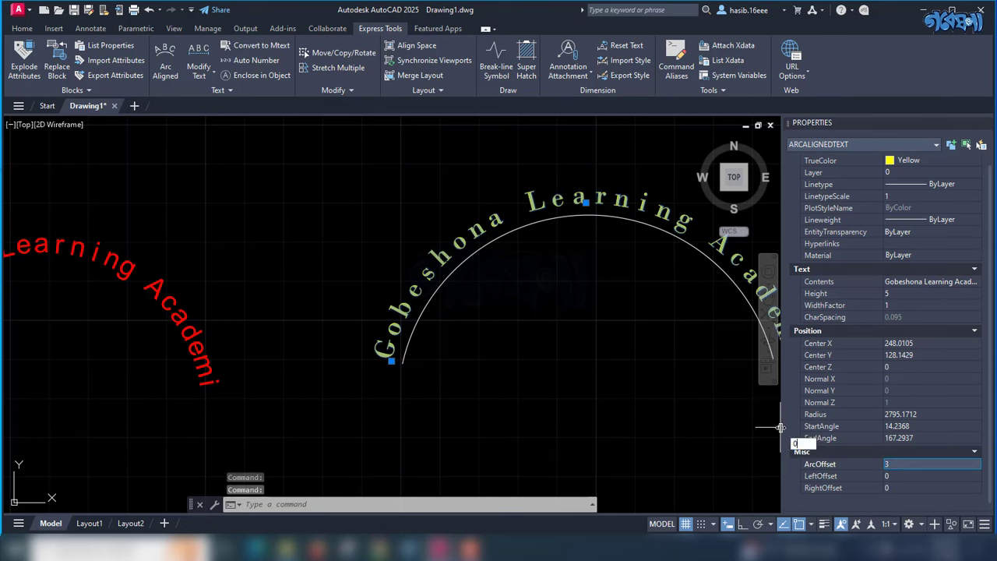
text(5)
key(Return)
text(0)
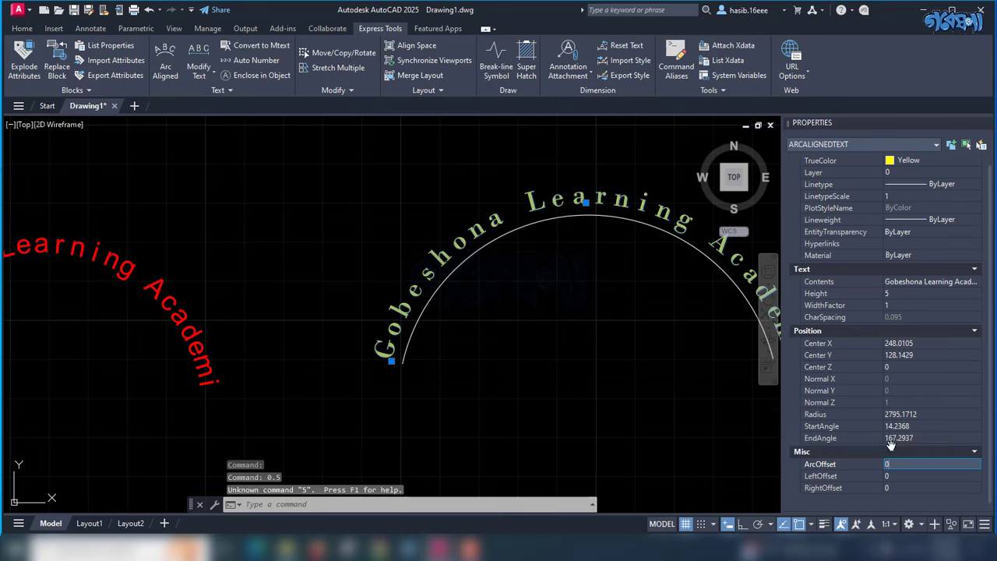
text(.5)
key(Return)
text(3)
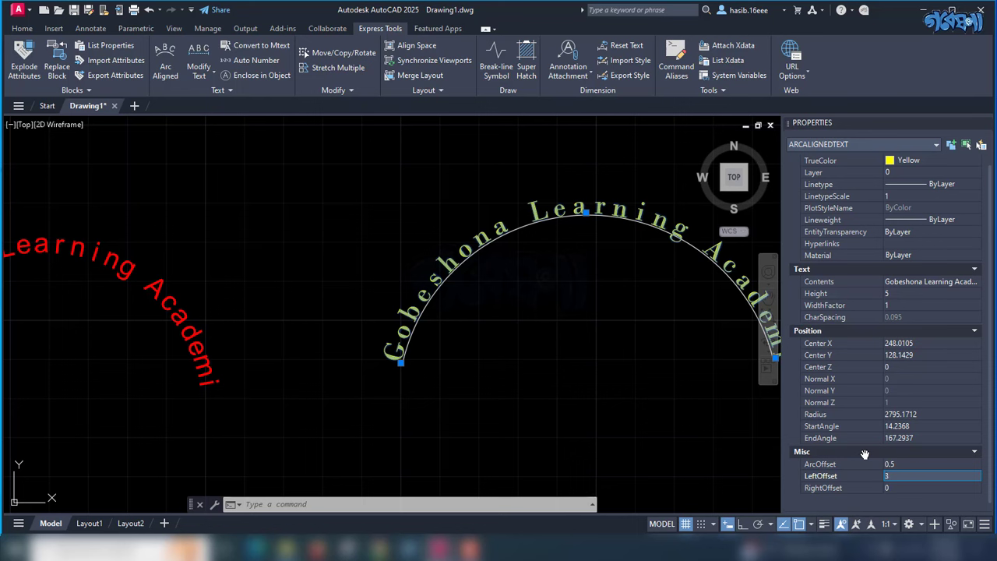
- Set the yellow arc text's left offset and right offset both to 3
key(Tab)
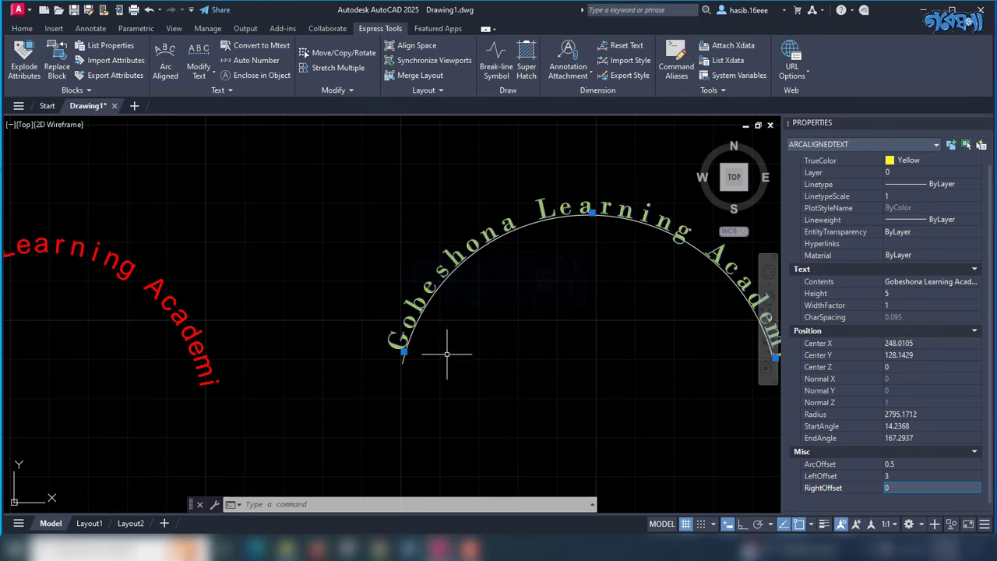
scroll(263, 299, down, 2)
scroll(444, 334, up, 5)
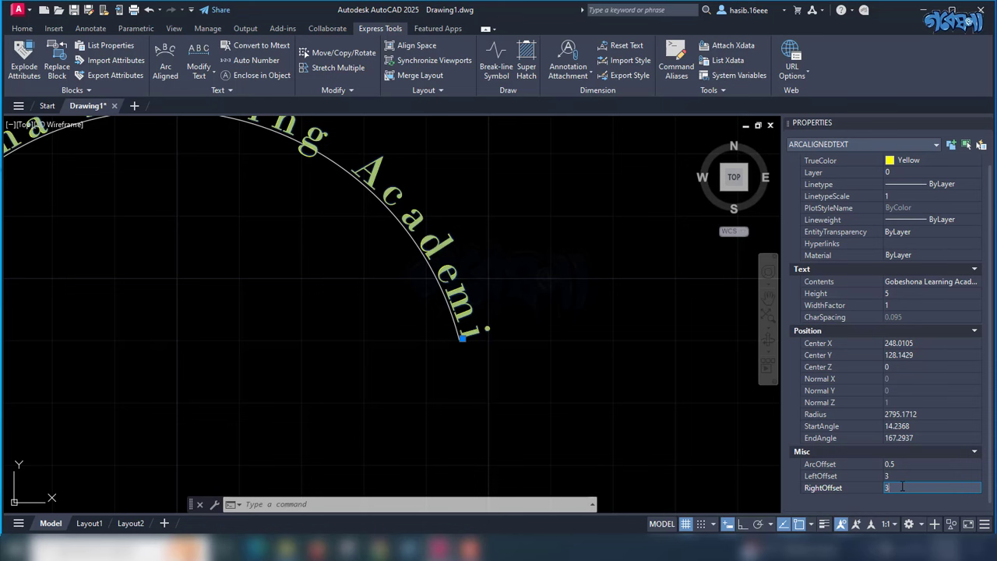
text(3)
key(Return)
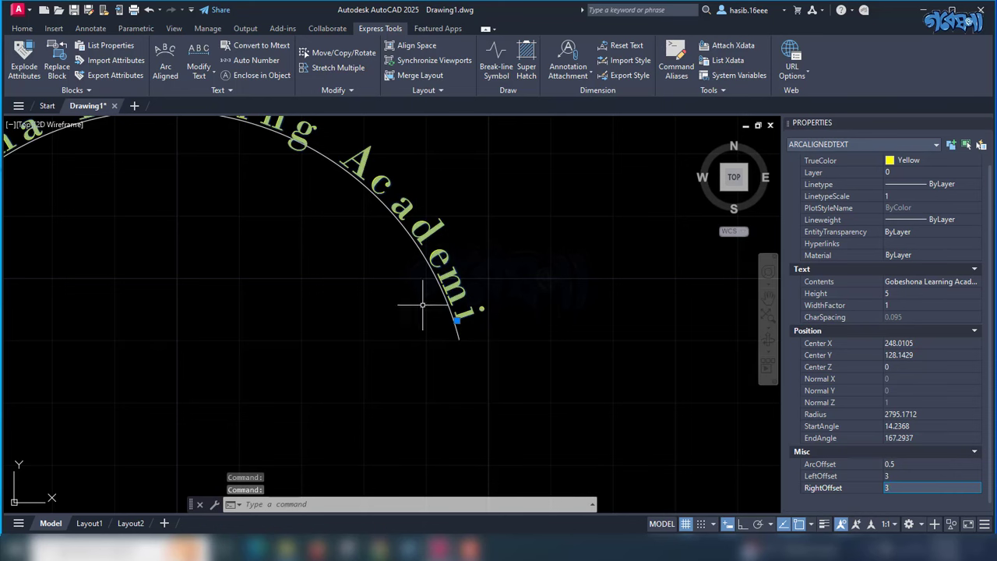
scroll(459, 321, down, 5)
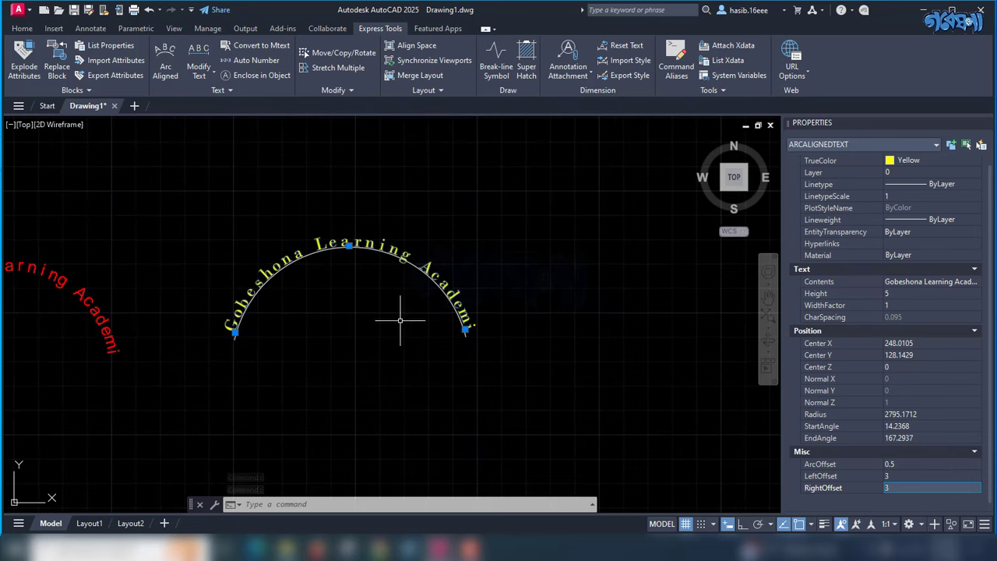
- Close the Properties palette and delete the white guide arc beneath the yellow text
click(985, 123)
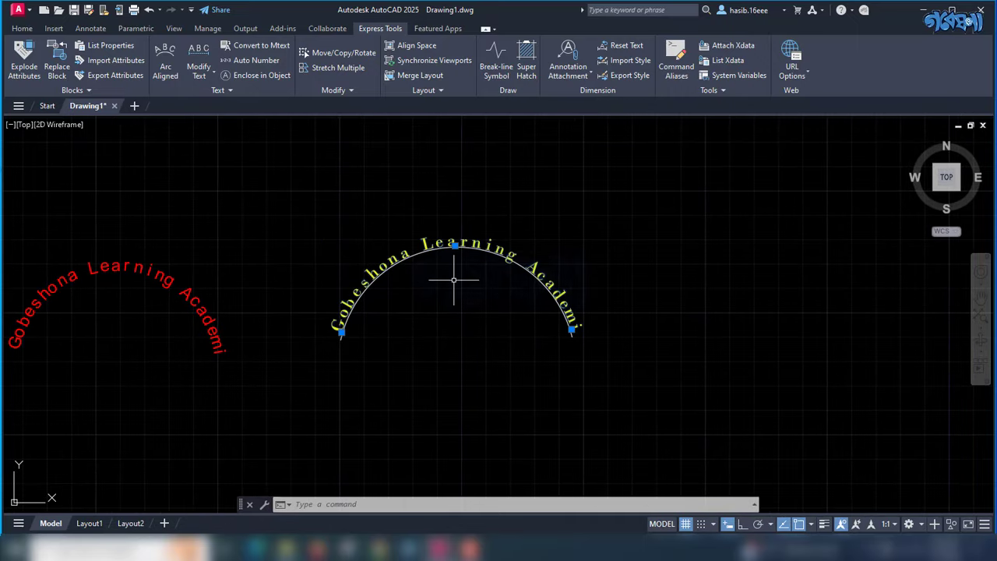
key(Escape)
scroll(452, 267, up, 5)
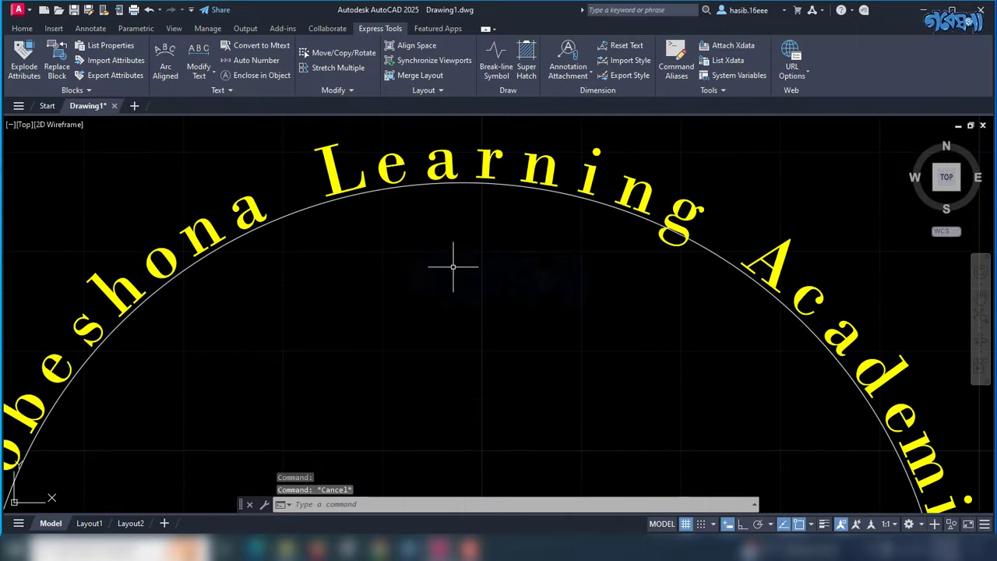
click(467, 185)
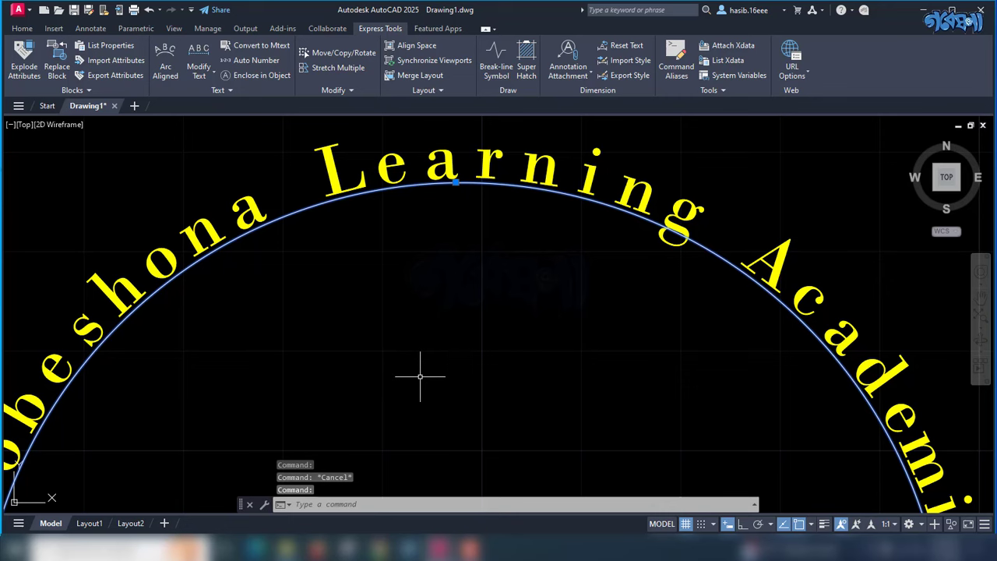
key(Delete)
scroll(418, 378, down, 5)
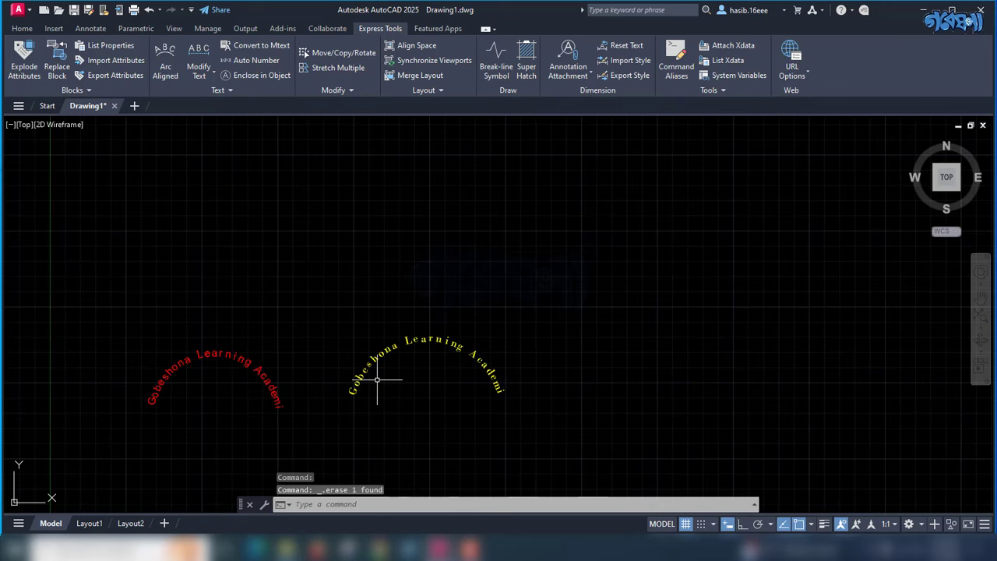